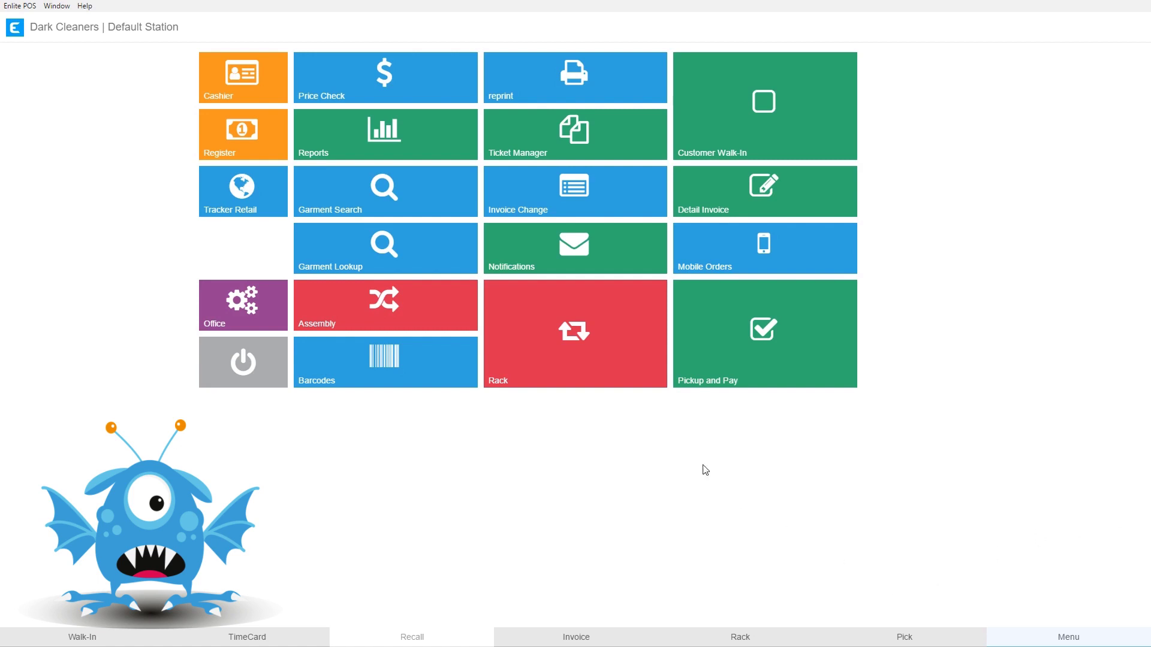
- Open the Rack screen from the red Rack tile on the main menu
left_click(564, 348)
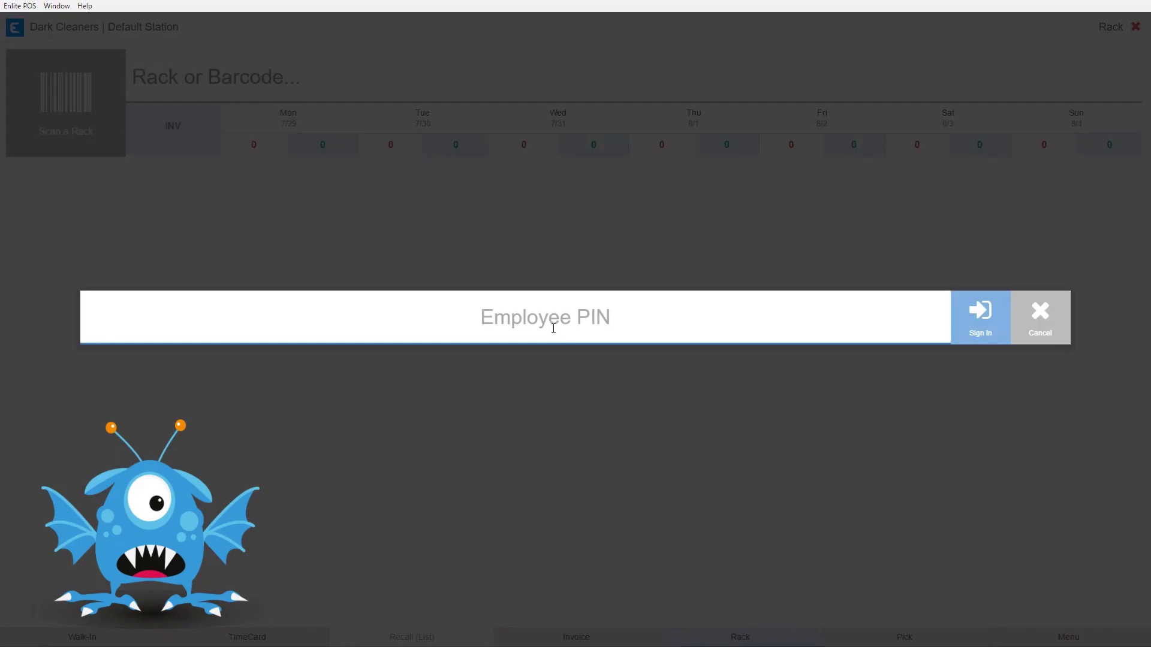
- Sign in on the Rack screen with the employee PIN
type("1234")
key("Return")
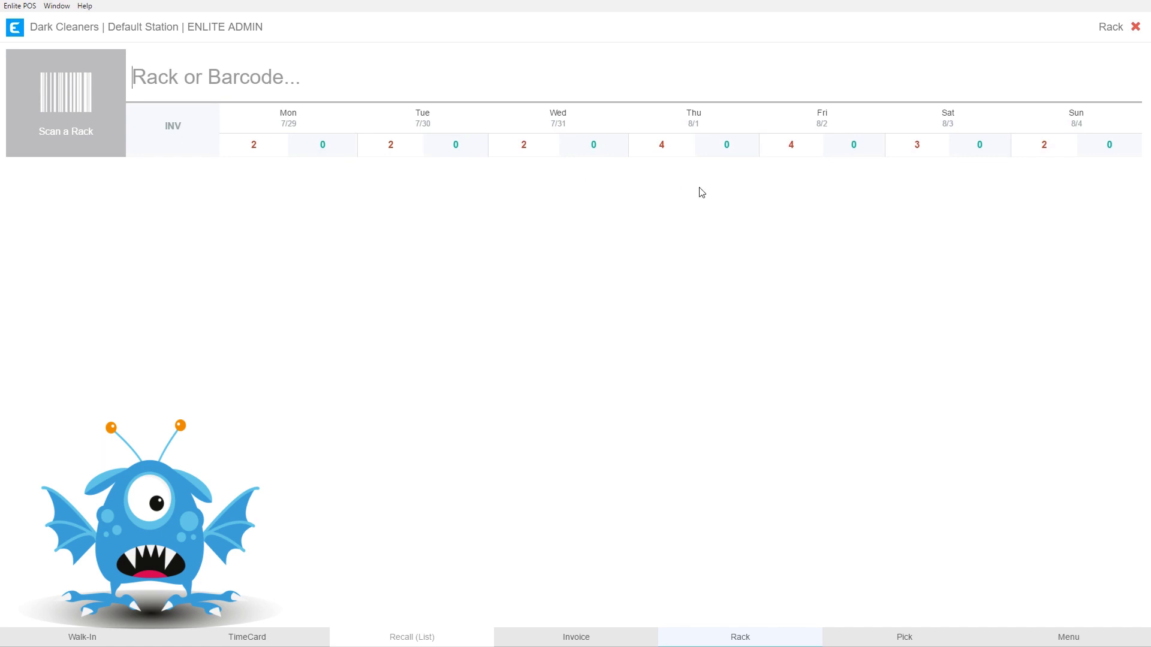
- Show Friday 8/2's not-racked invoices: 845-2, 845-3, 846-4 and 847-5
left_click(792, 147)
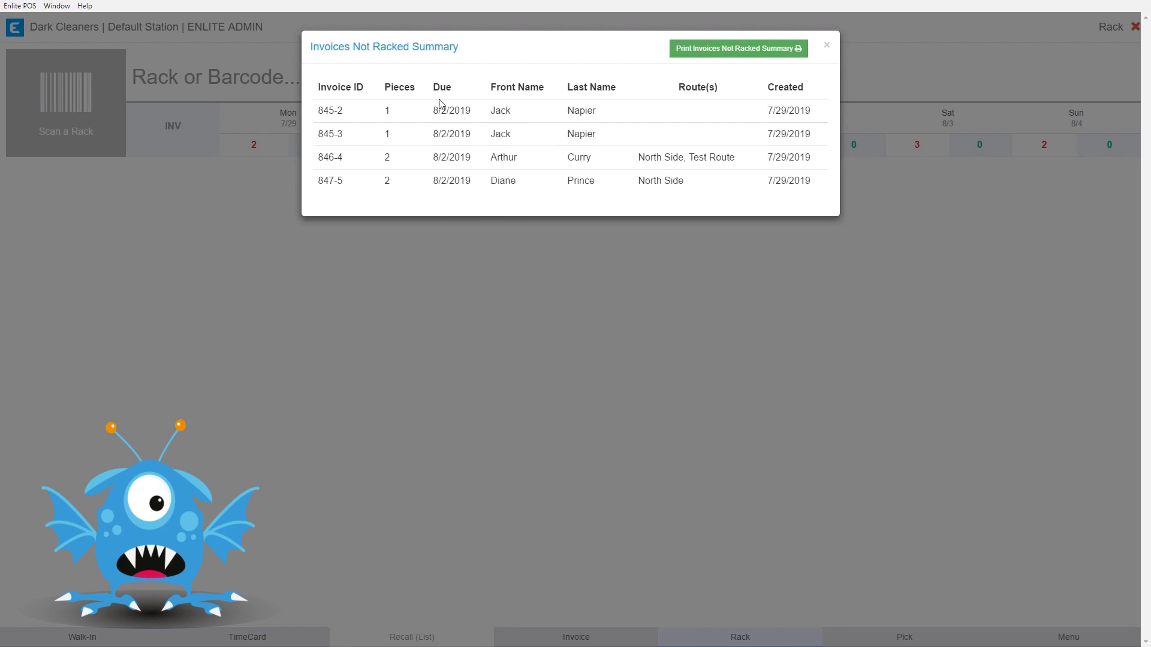
left_click_drag(353, 46, 417, 42)
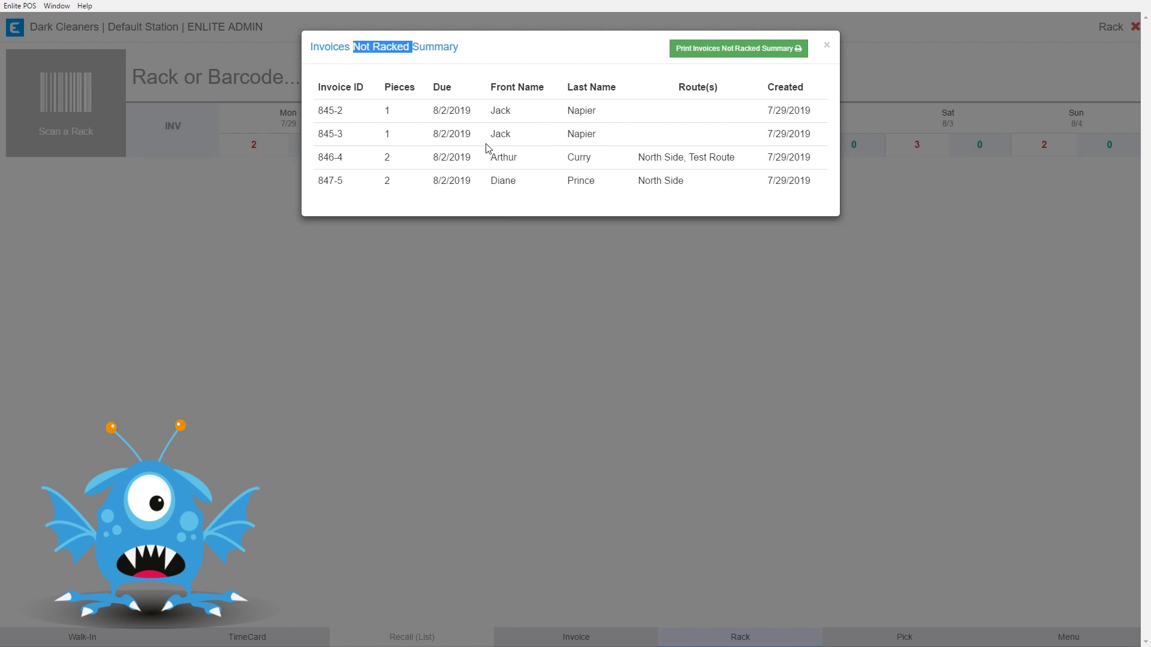
left_click(628, 110)
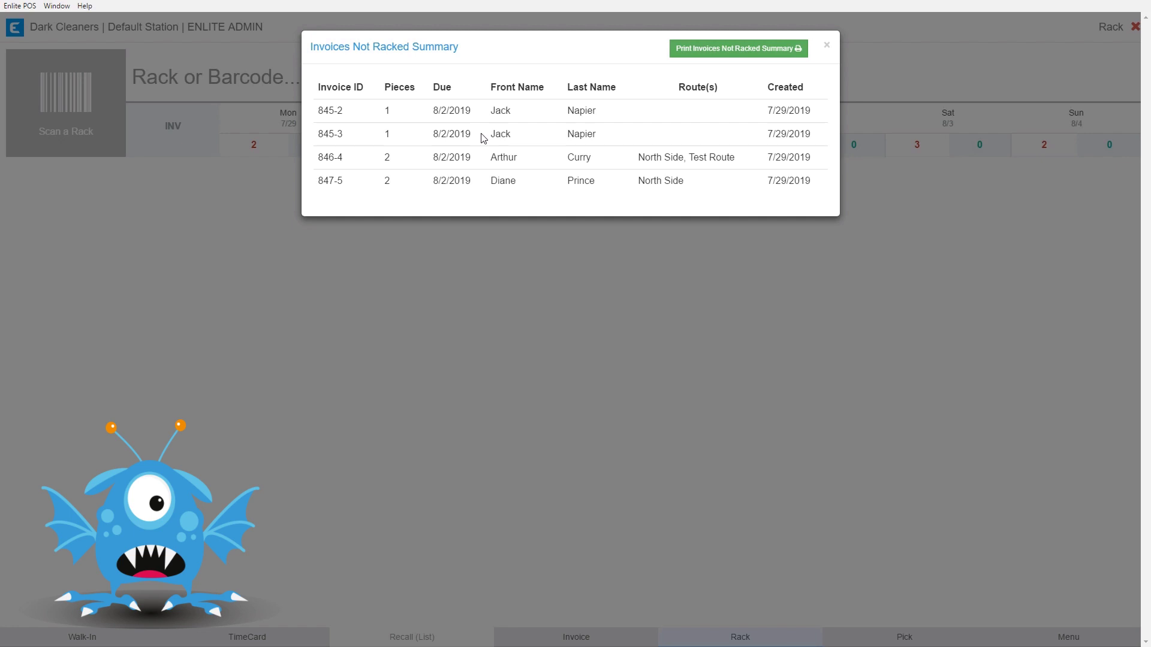
- Close the Invoices Not Racked Summary to return to the Rack screen
left_click(826, 45)
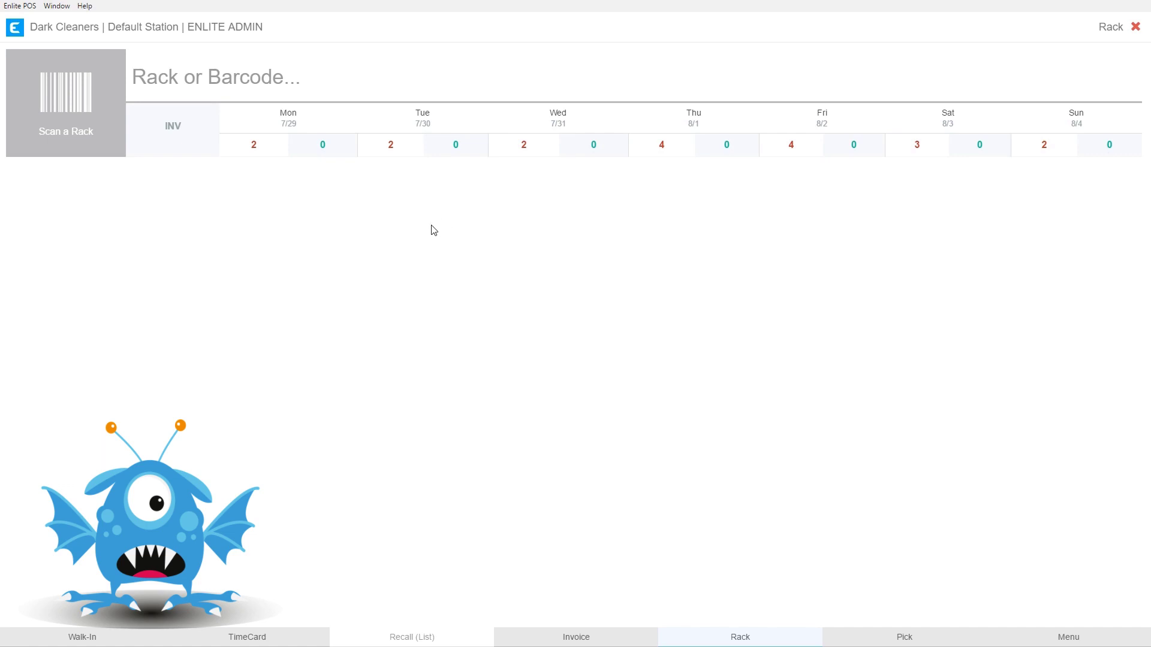
- Make A the current rack and add invoice 844-5 to it
left_click(177, 84)
type("A")
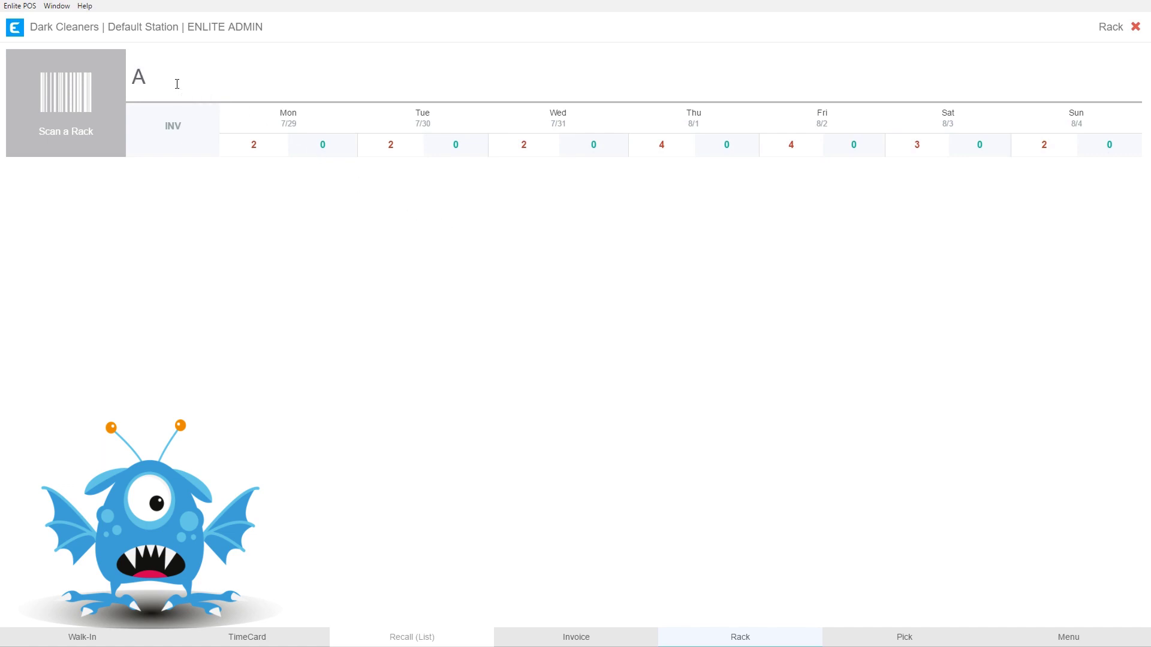
key("Return")
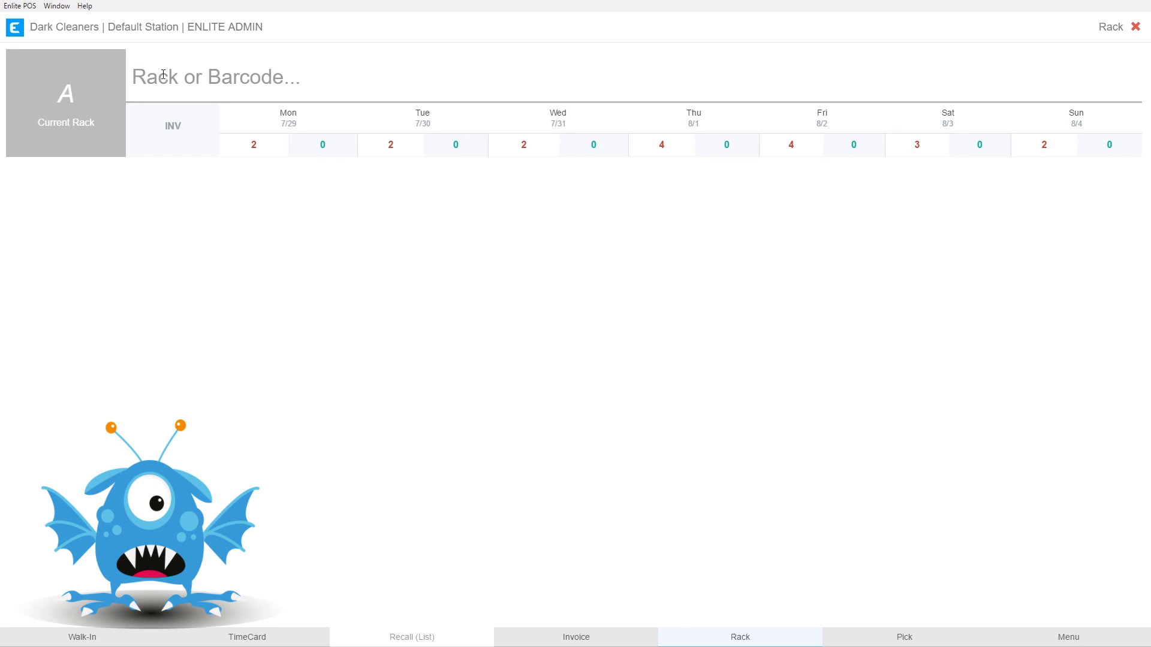
type("844-5")
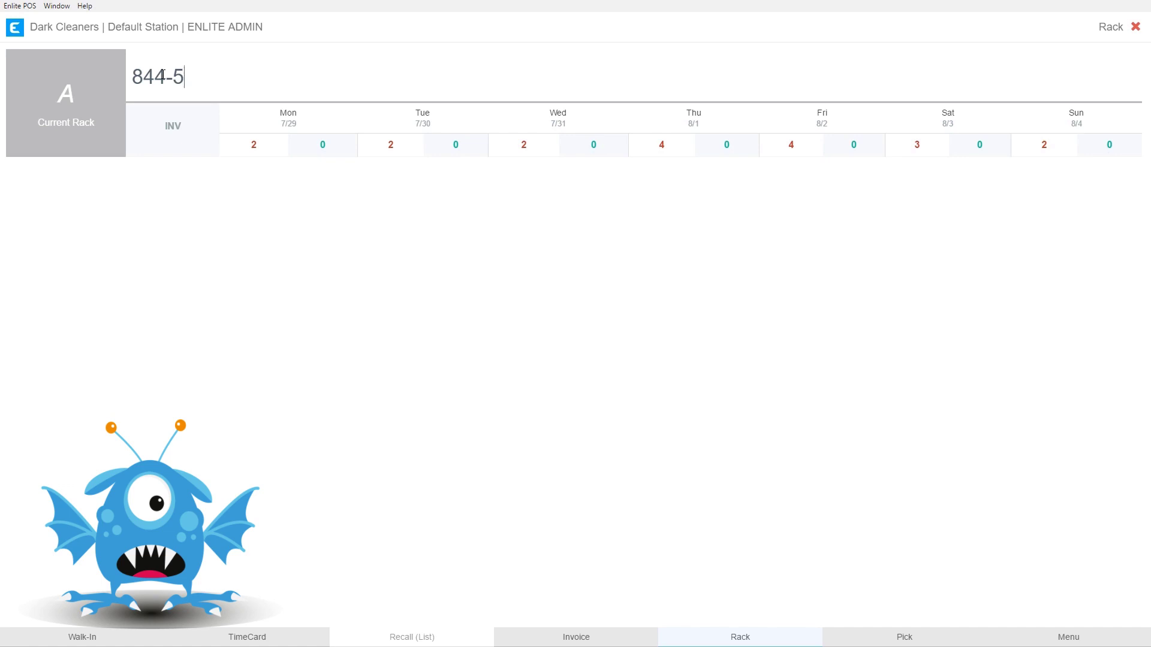
key("Return")
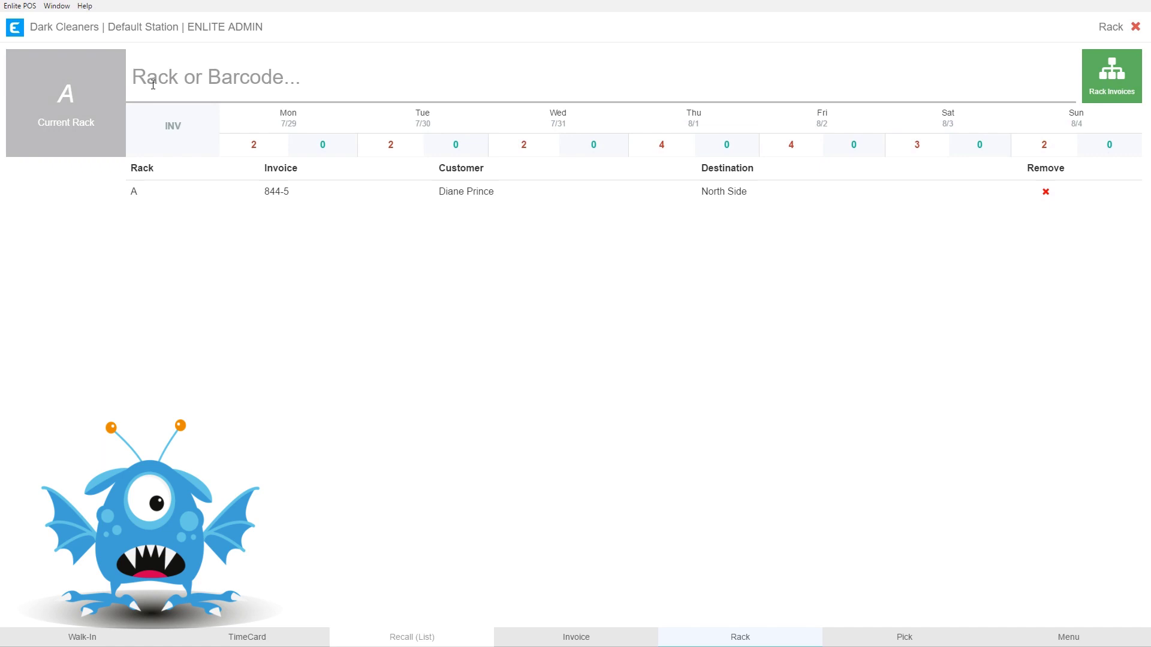
- Switch the current rack to B and add invoice 845-3 to it
type("B")
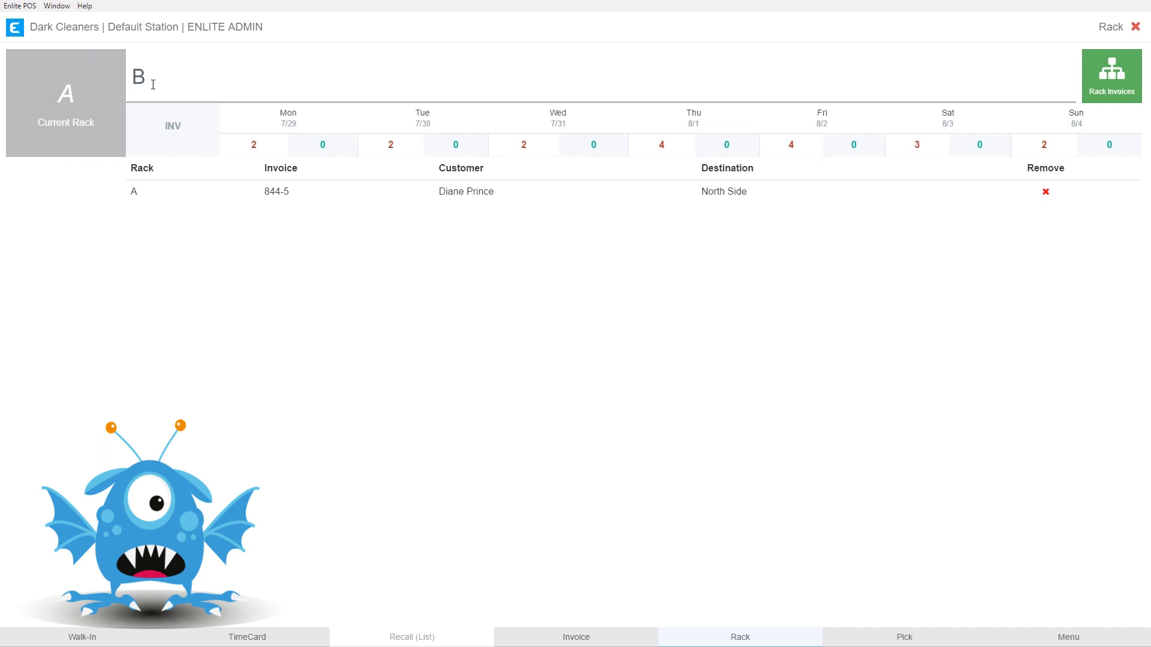
key("Return")
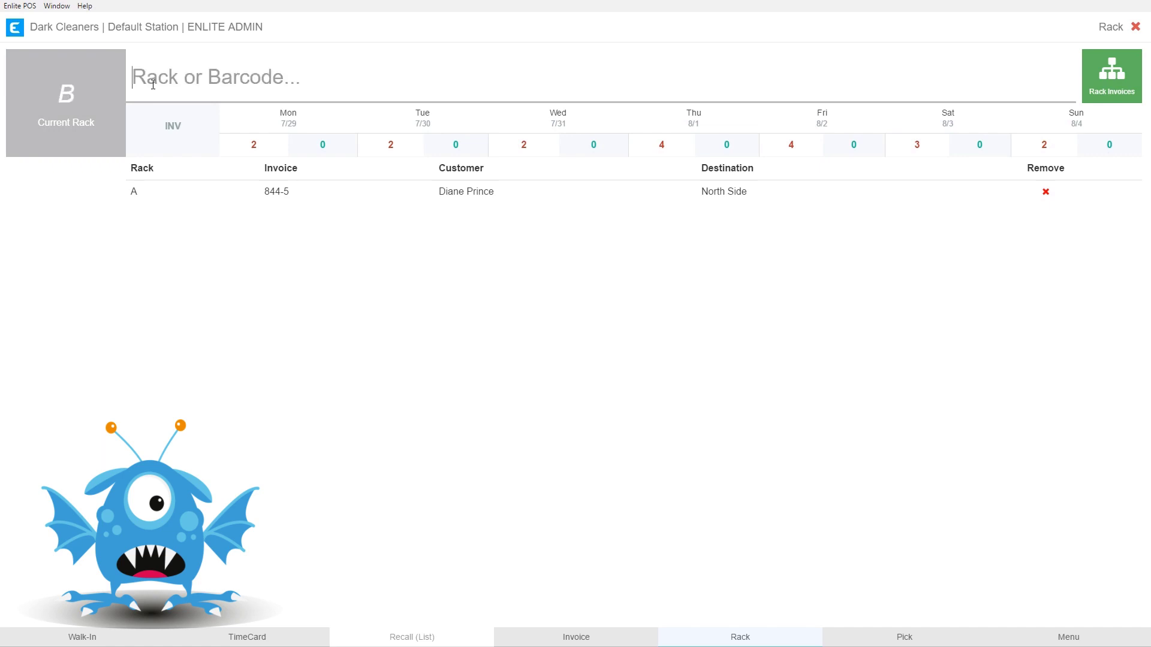
type("845-3")
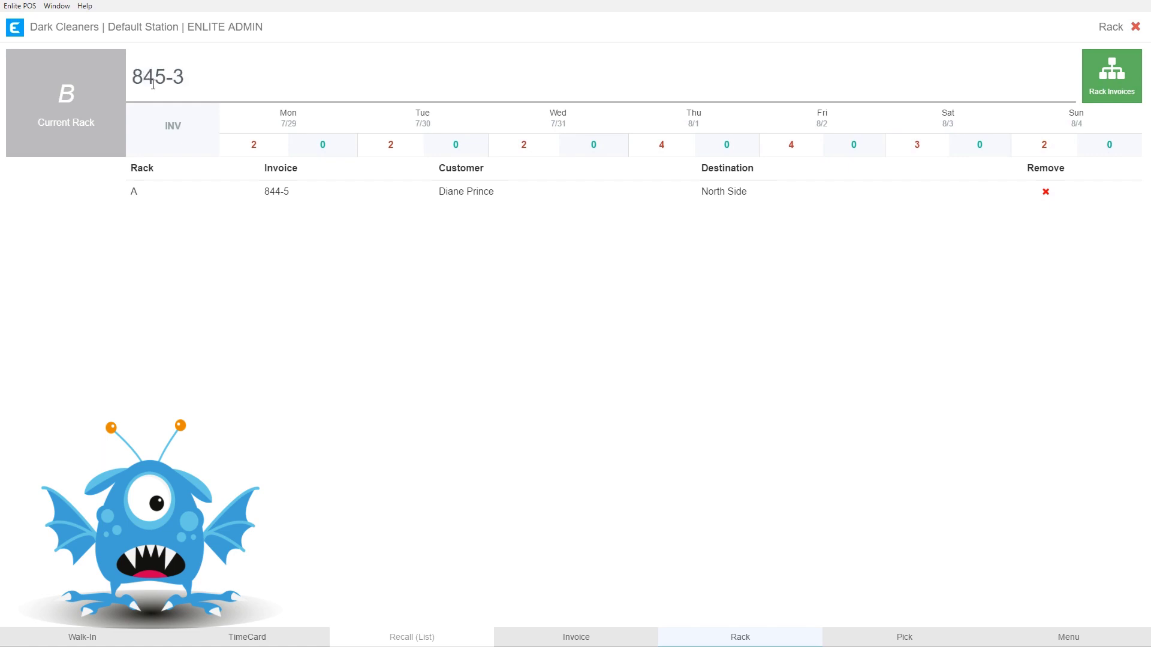
key("Return")
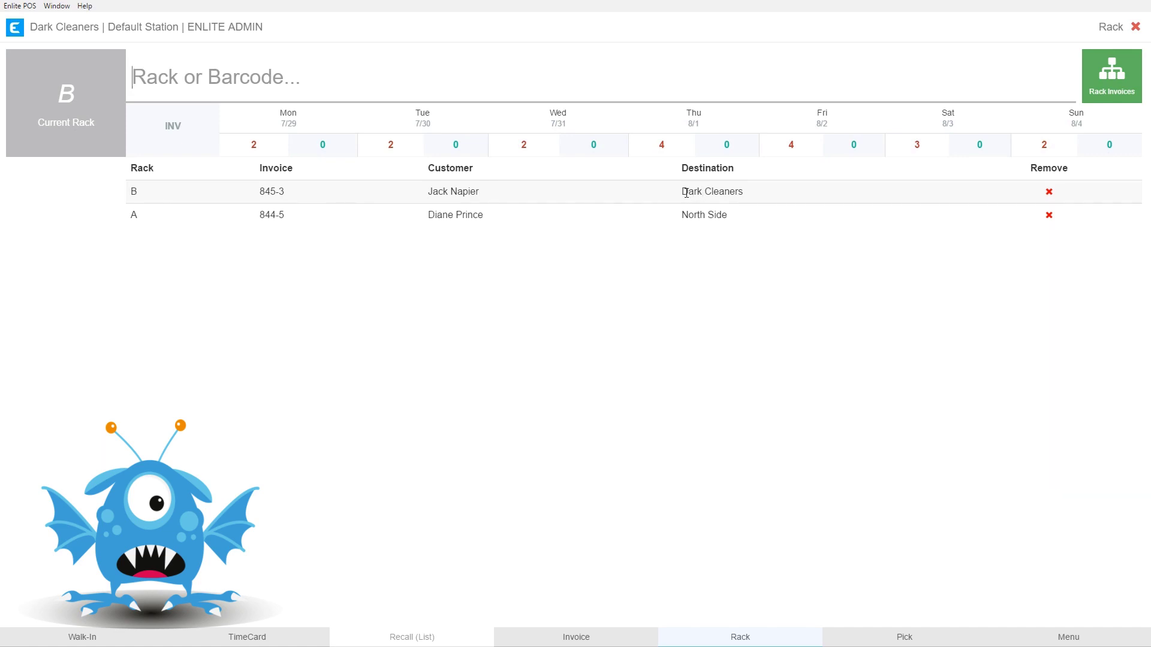
- Remove invoice 845-3, bound for Dark Cleaners, from the racking list
left_click_drag(682, 192, 765, 196)
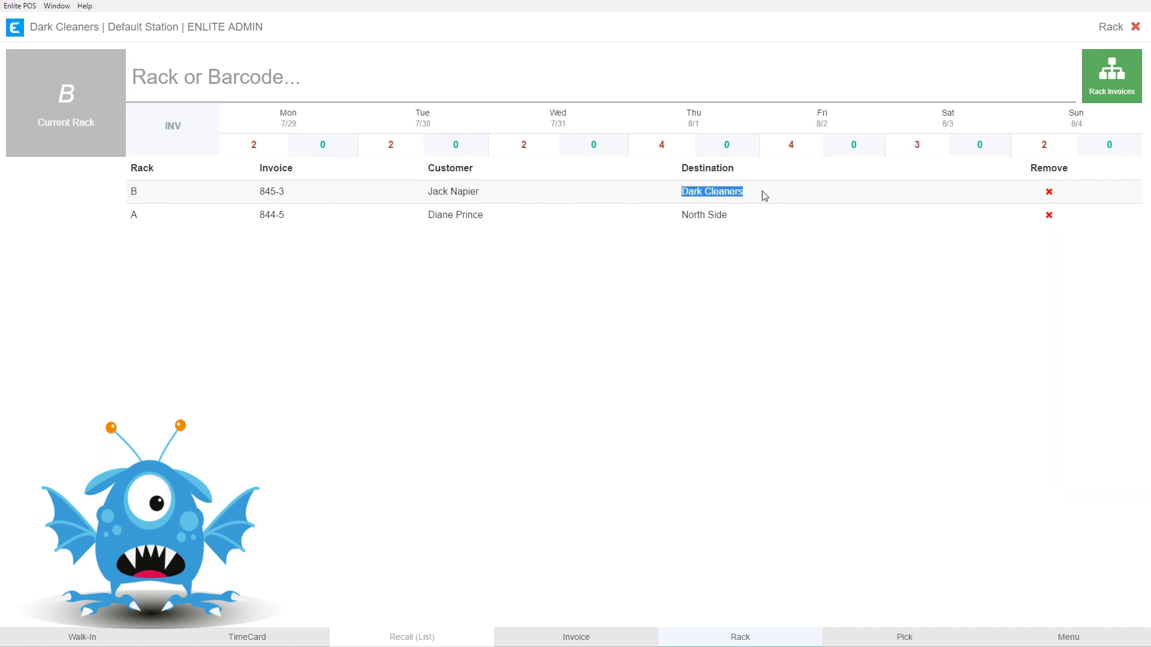
left_click(709, 312)
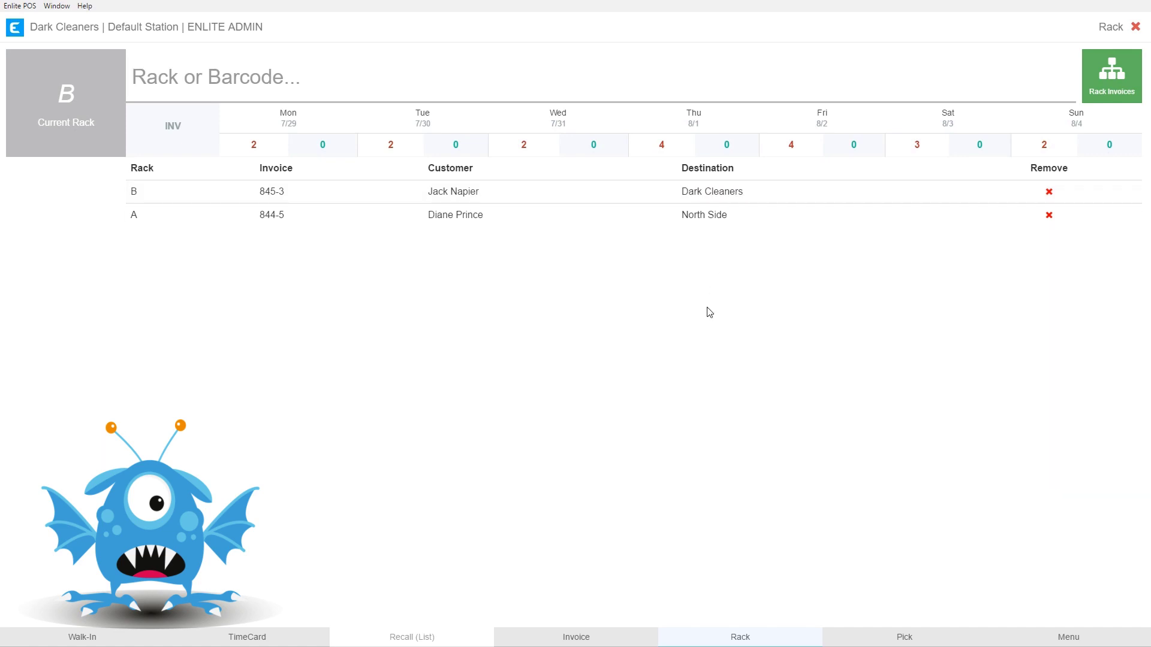
left_click(1049, 193)
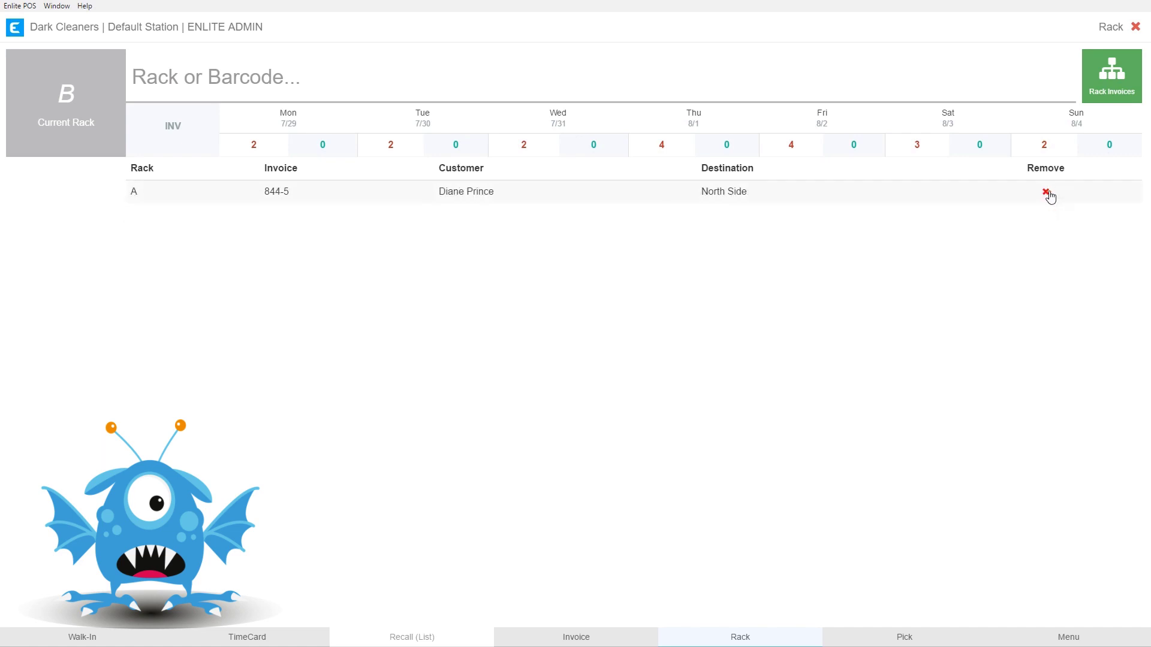
- Re-enter invoices 845-3 and 846-2 on rack B, then try switching to walk-in
left_click(224, 76)
type("845-3")
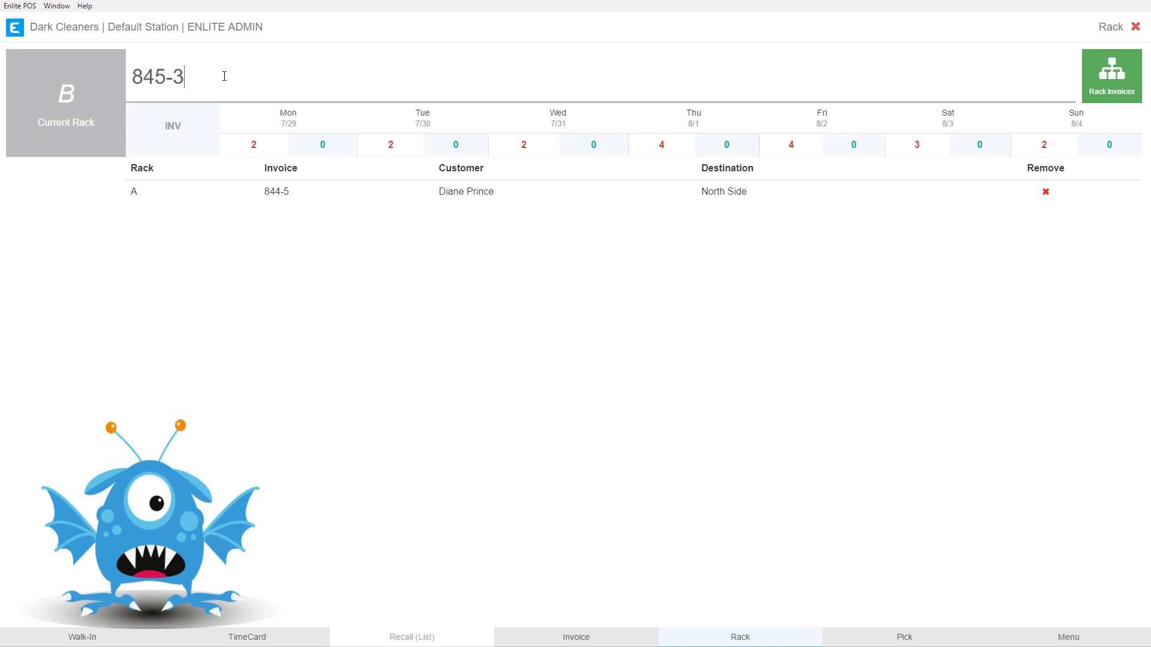
key("Return")
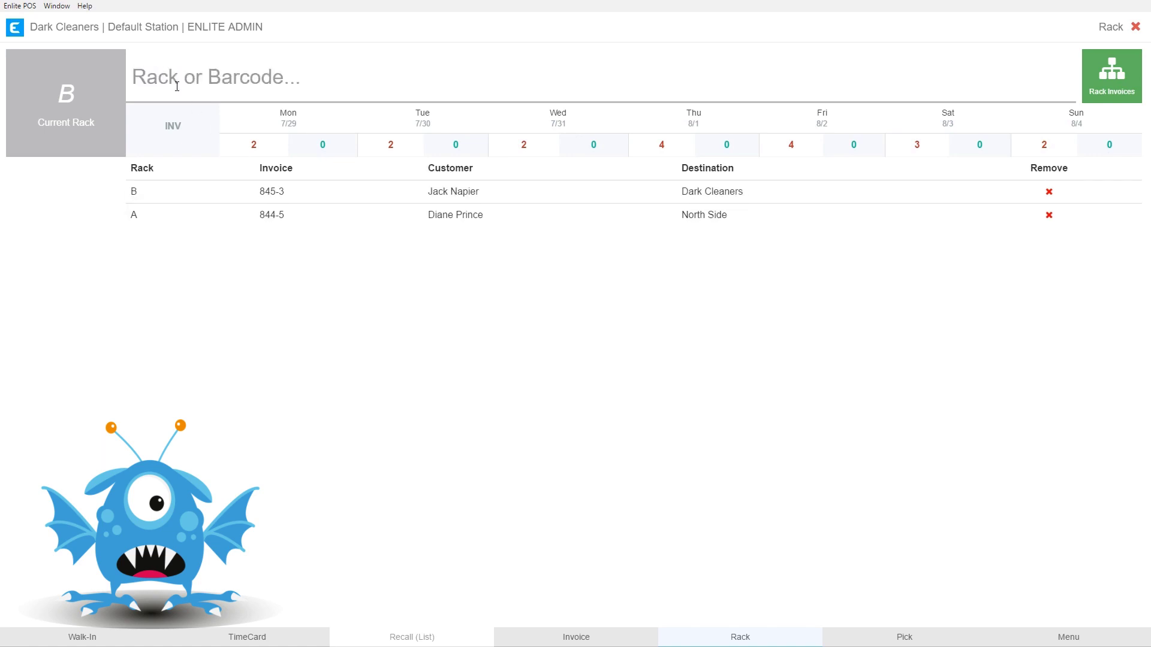
type("84")
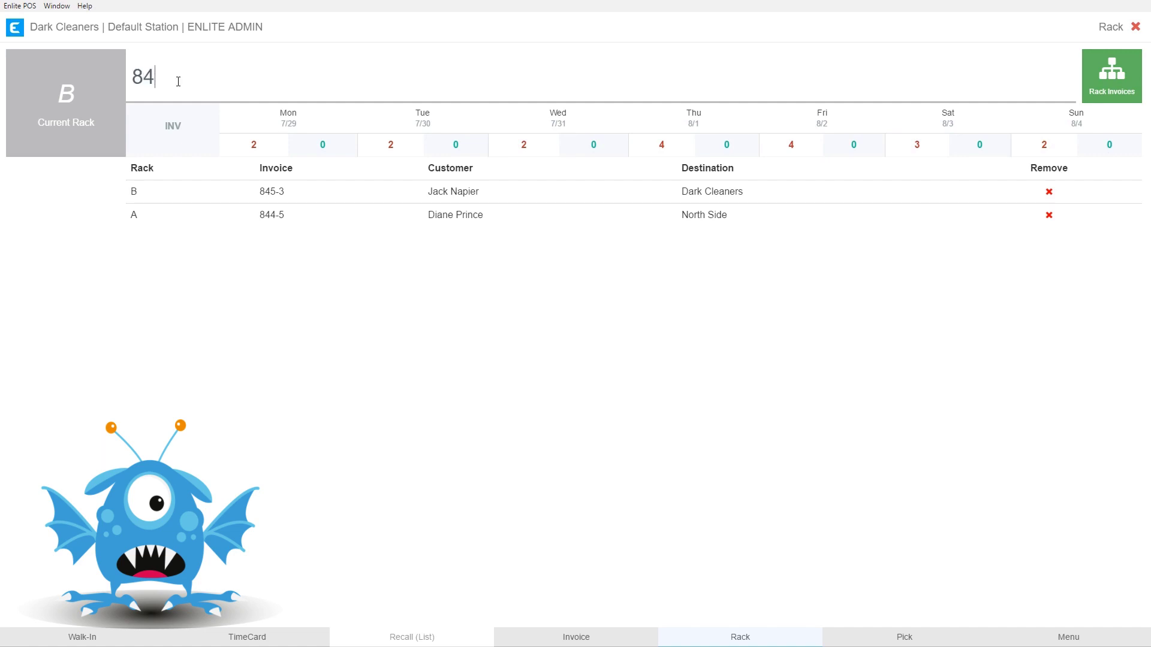
type("6-2")
key("Return")
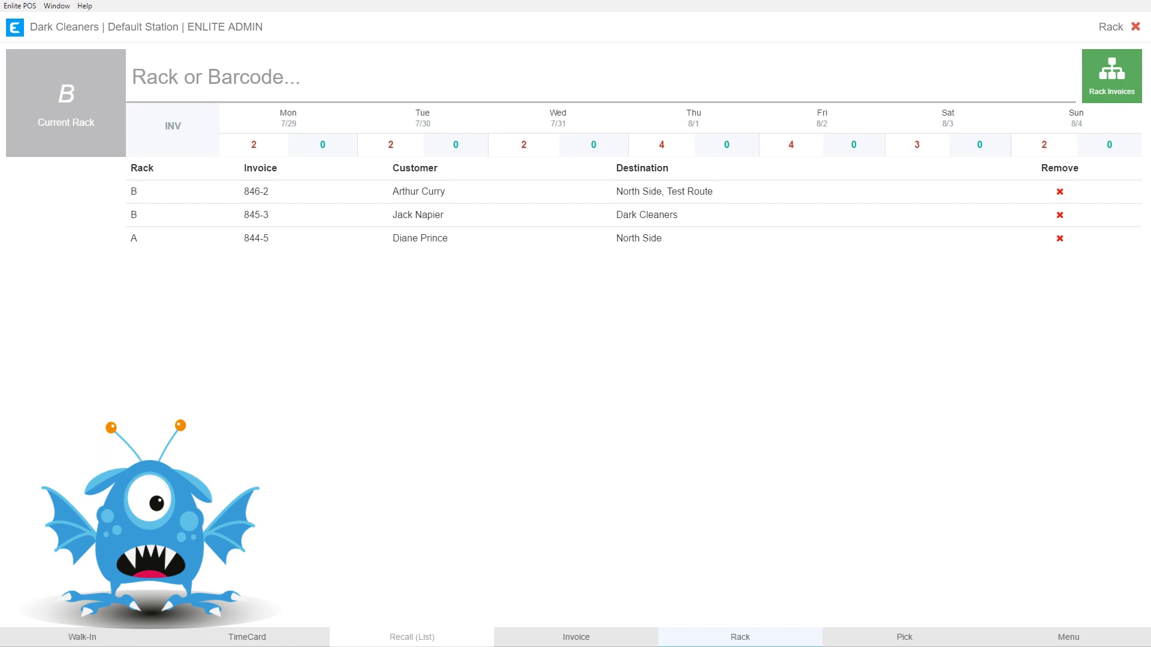
left_click(87, 638)
left_click(94, 637)
- Save the racked invoices, then review and close Monday's Invoices Racked Summary
left_click(1111, 82)
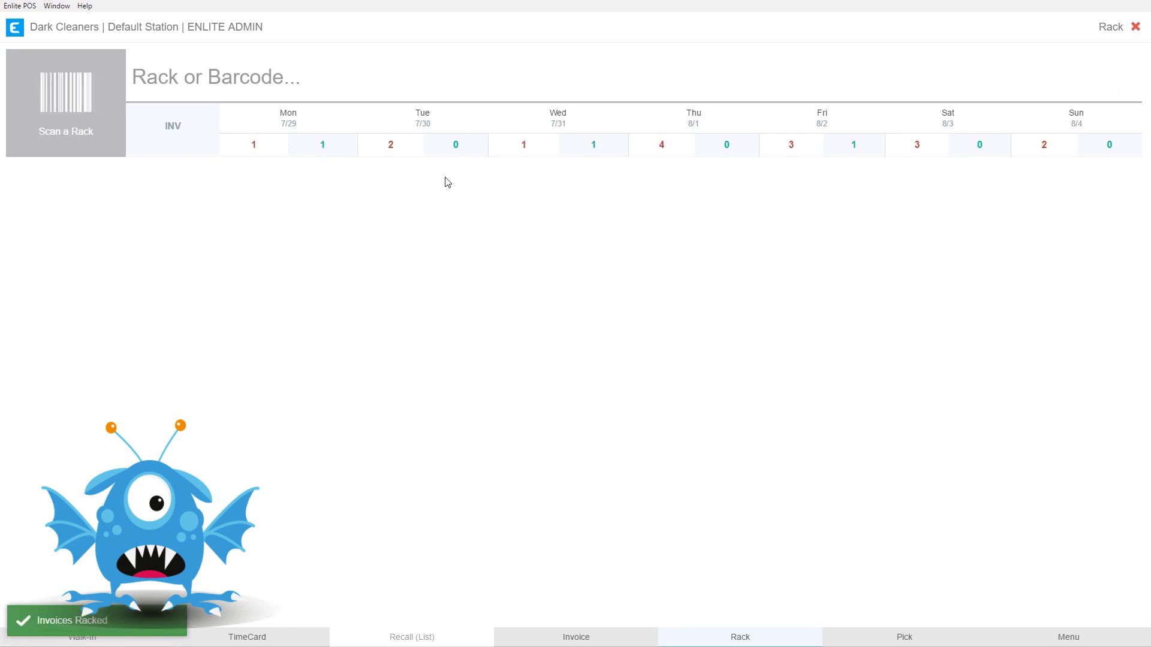
left_click(323, 146)
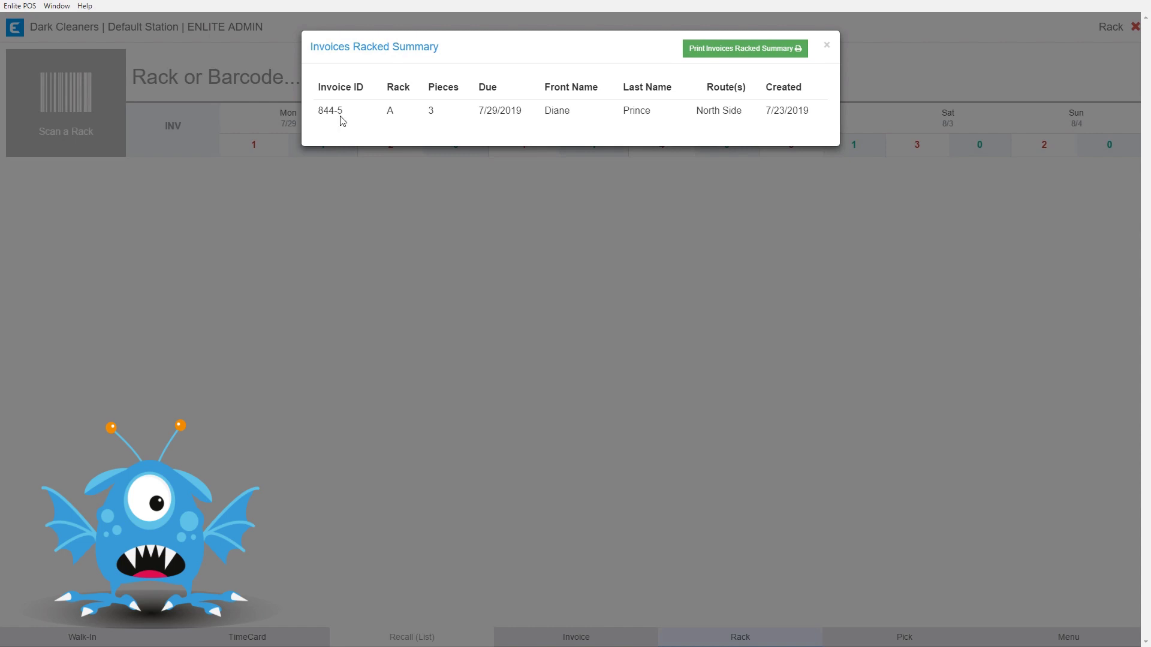
double_click(389, 112)
left_click(827, 46)
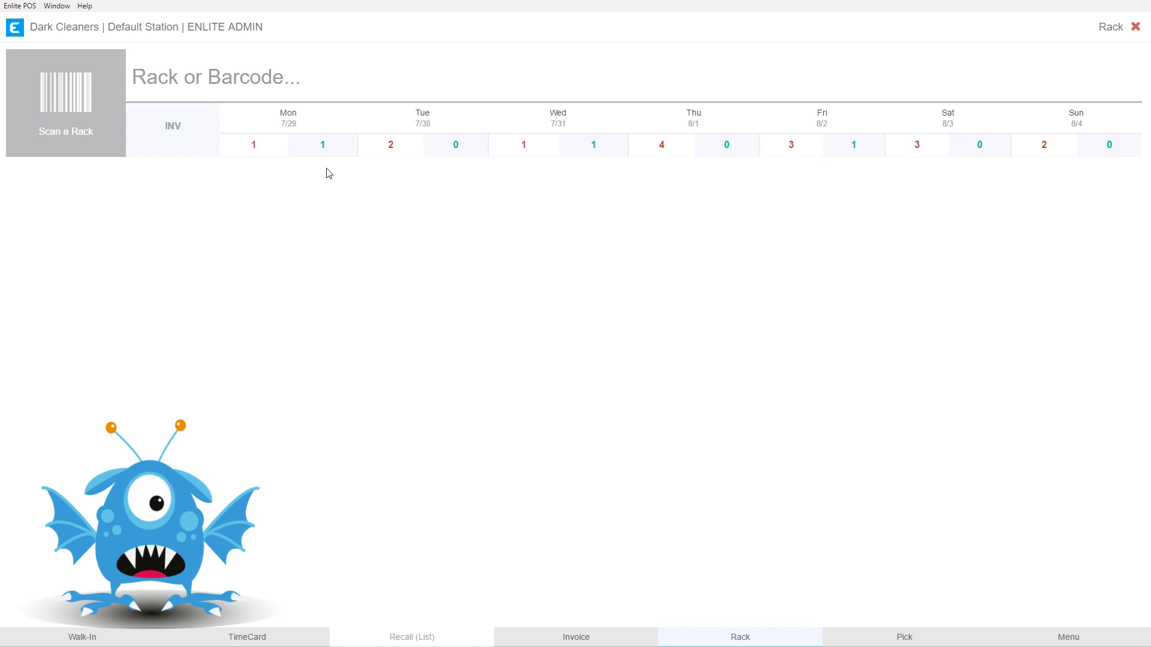
left_click(254, 147)
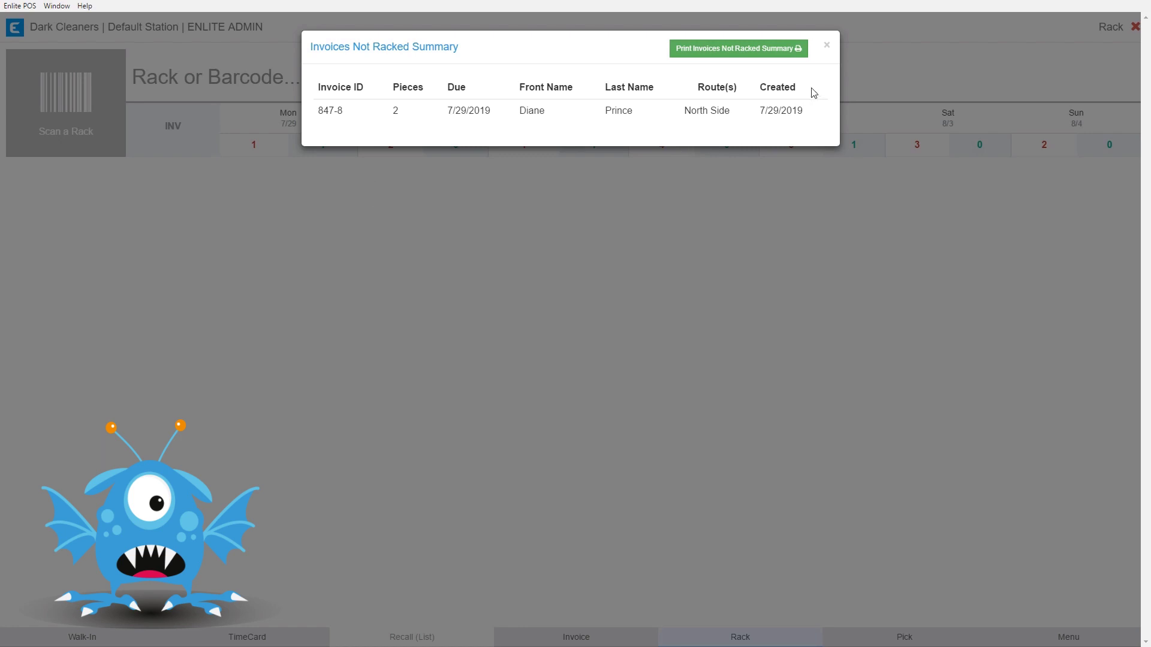
left_click(826, 45)
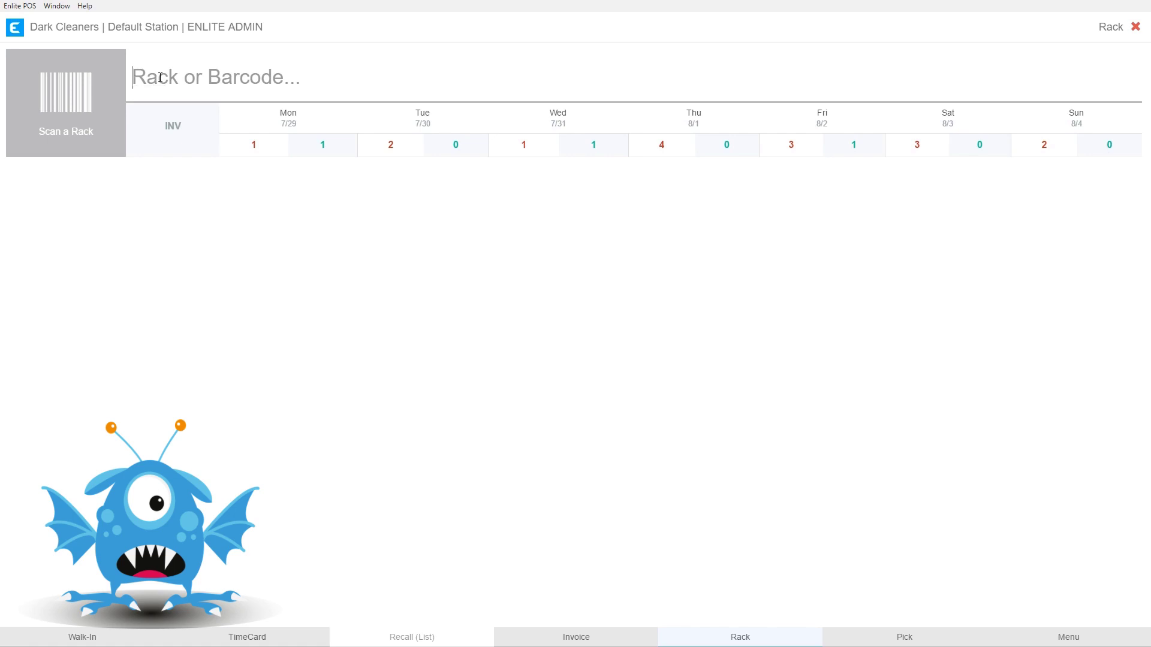
- Enter %A in the Rack or Barcode field to make A% the current rack
type("%A")
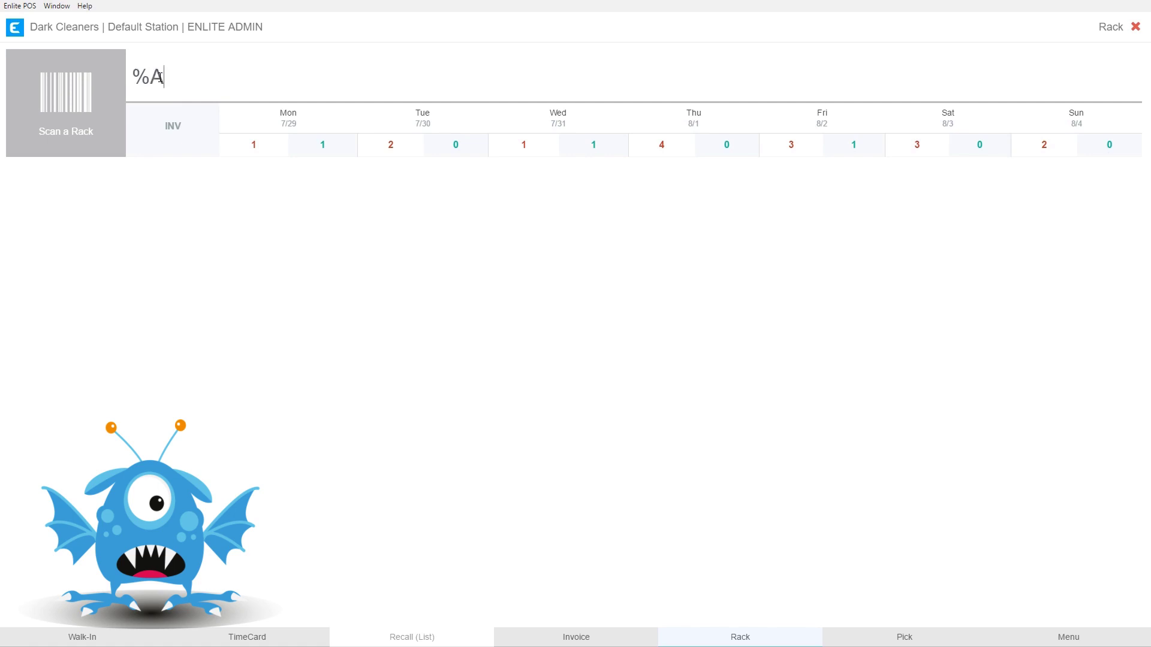
key("Return")
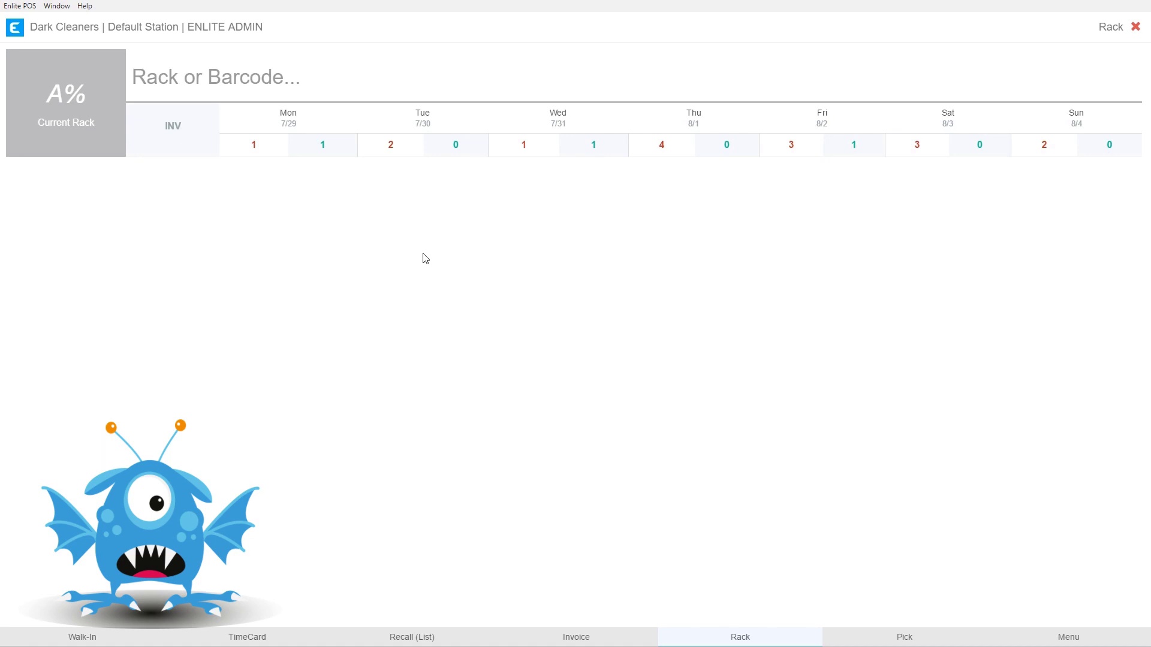
- Open Pickup and Pay from the main menu and sign in with the employee PIN
left_click(1051, 640)
left_click(717, 345)
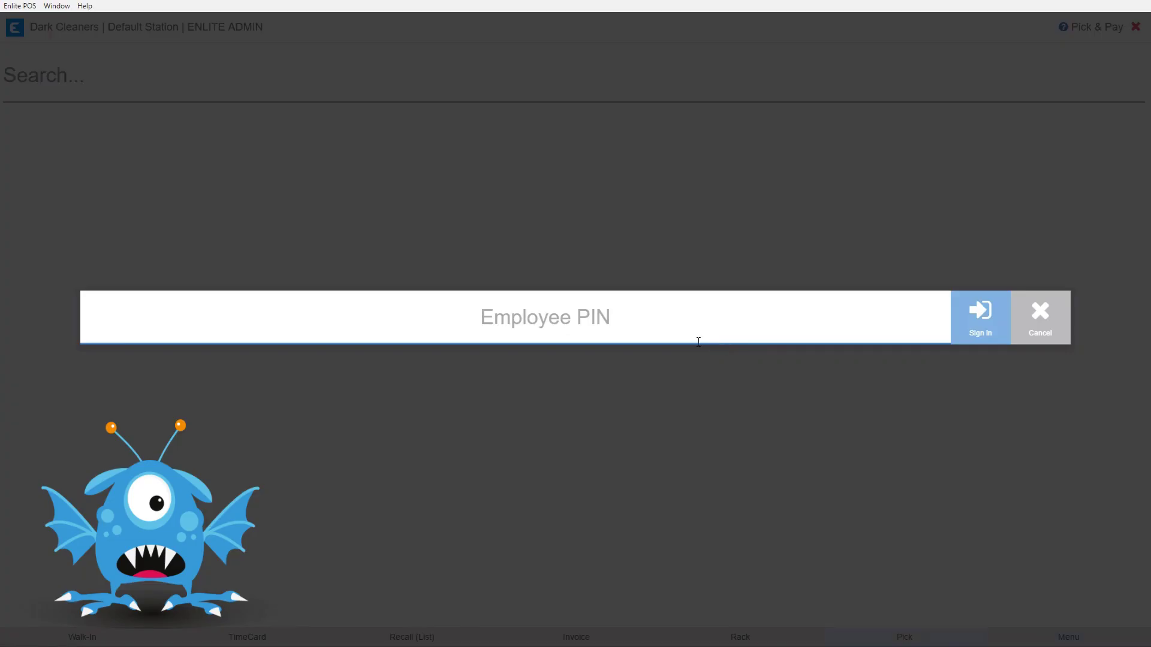
type("1234")
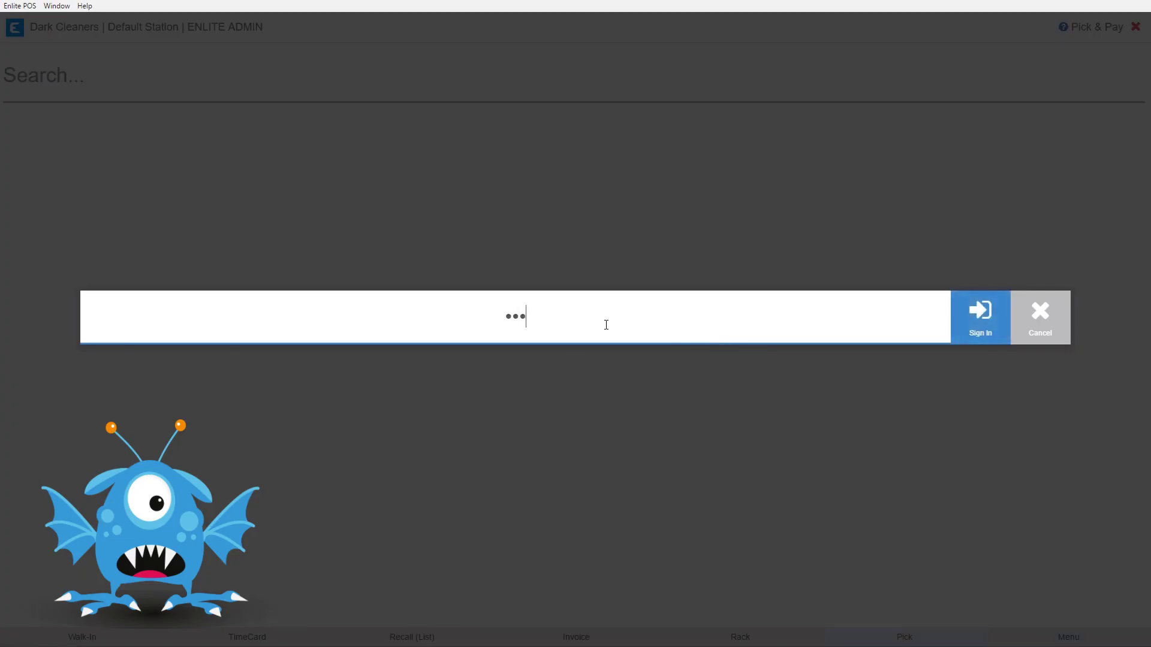
key("Return")
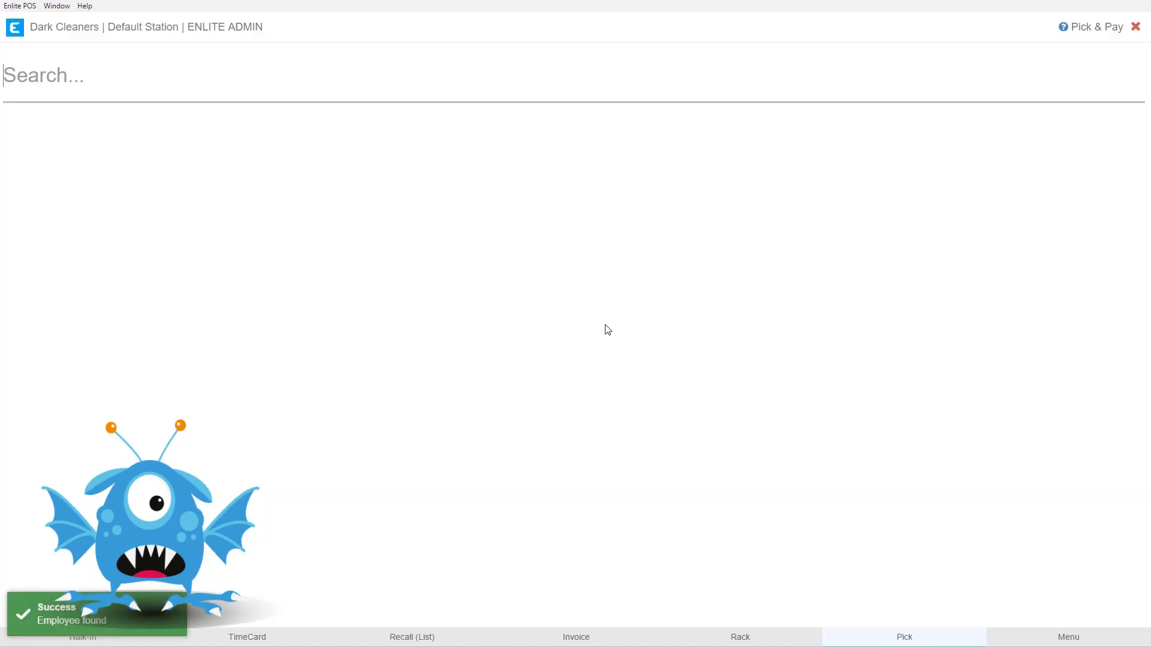
- Search for the customer and select invoice 845-3, shown racked on rack B
type("jack")
key("Return")
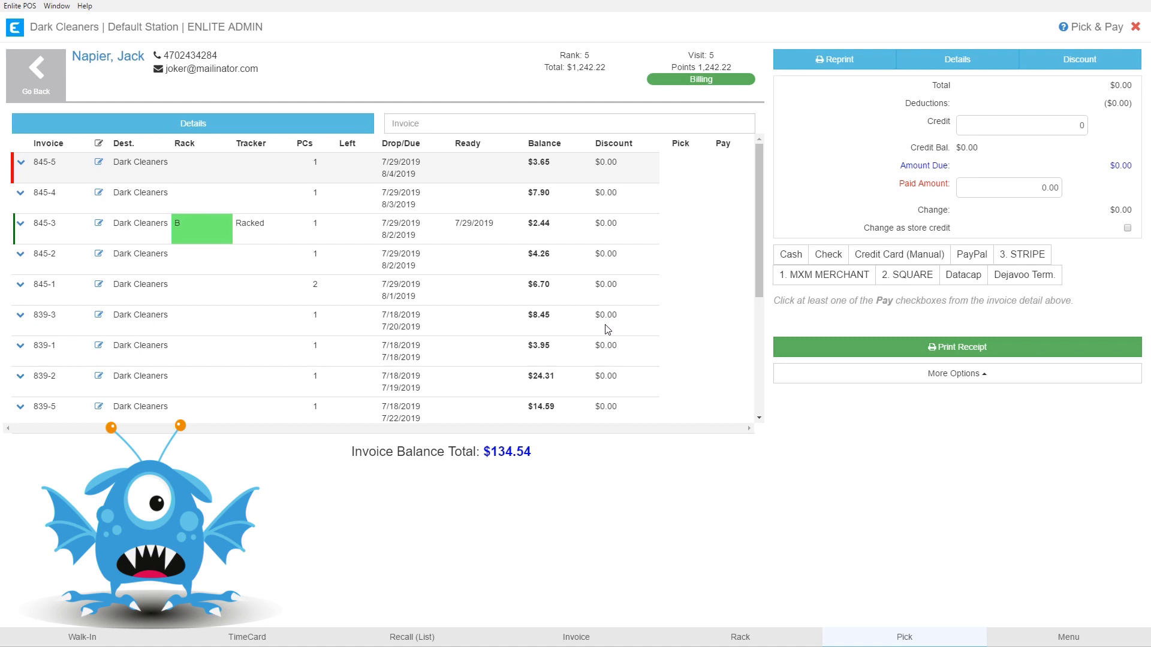
left_click(47, 238)
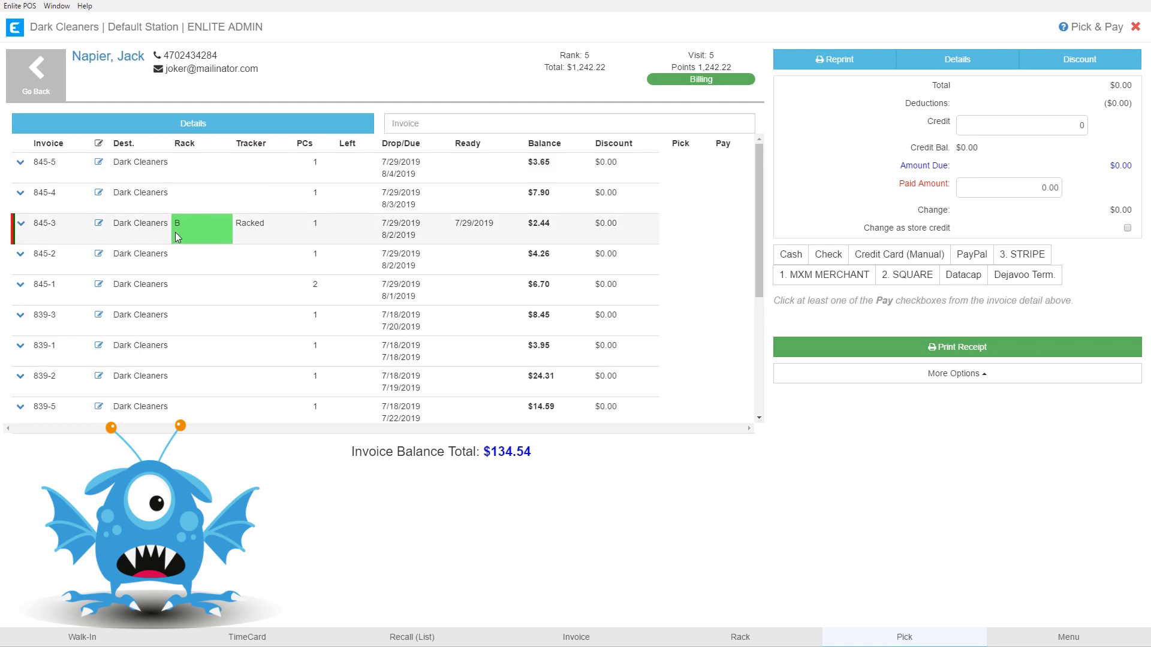